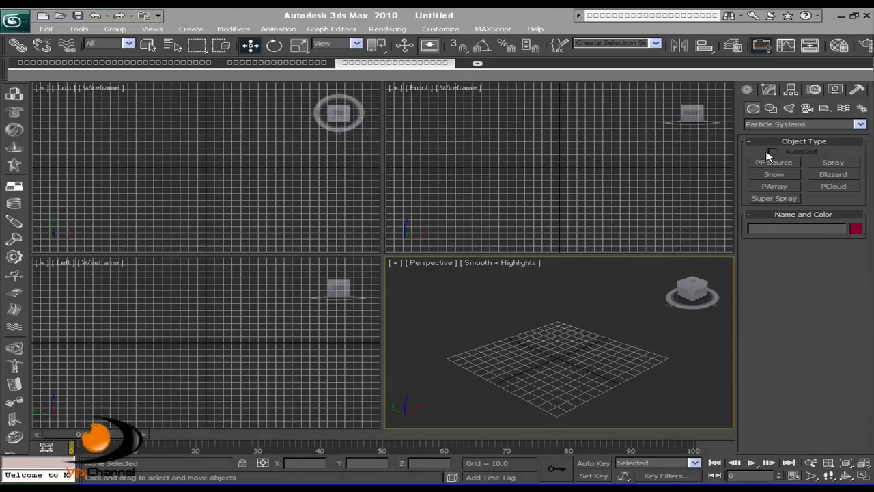
Step: Create a standard sphere with a radius of about 14.8 near the grid centre and raise it about 28 units
{"action": "left_click", "coordinate": [768, 125]}
{"action": "left_click", "coordinate": [768, 134]}
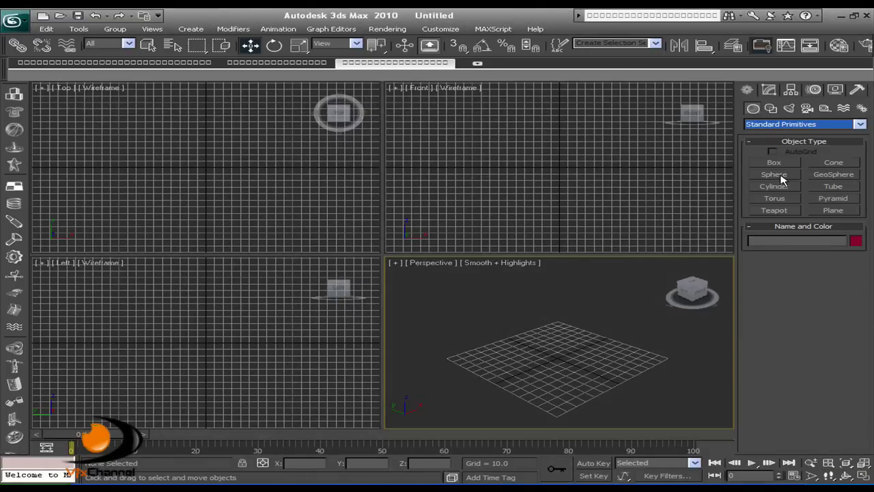
{"action": "left_click", "coordinate": [783, 176]}
{"action": "left_click_drag", "start_coordinate": [560, 360], "coordinate": [572, 355]}
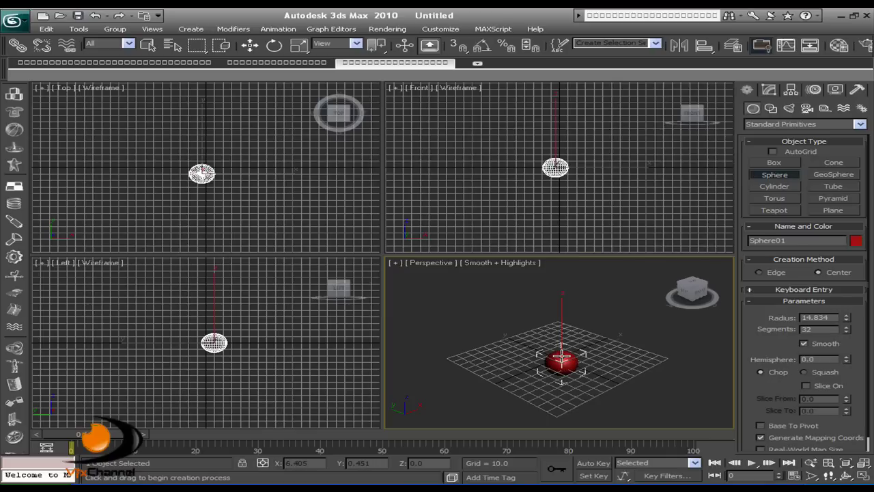
{"action": "left_click", "coordinate": [250, 45]}
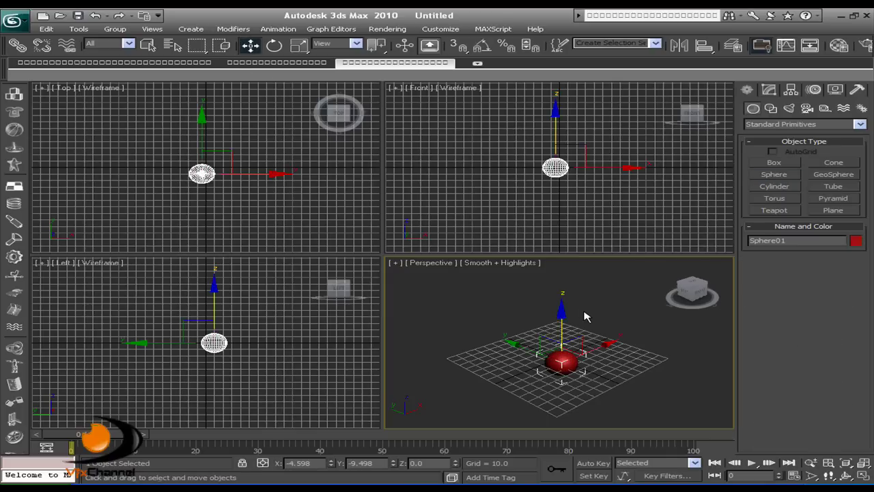
{"action": "left_click_drag", "start_coordinate": [564, 315], "coordinate": [565, 294]}
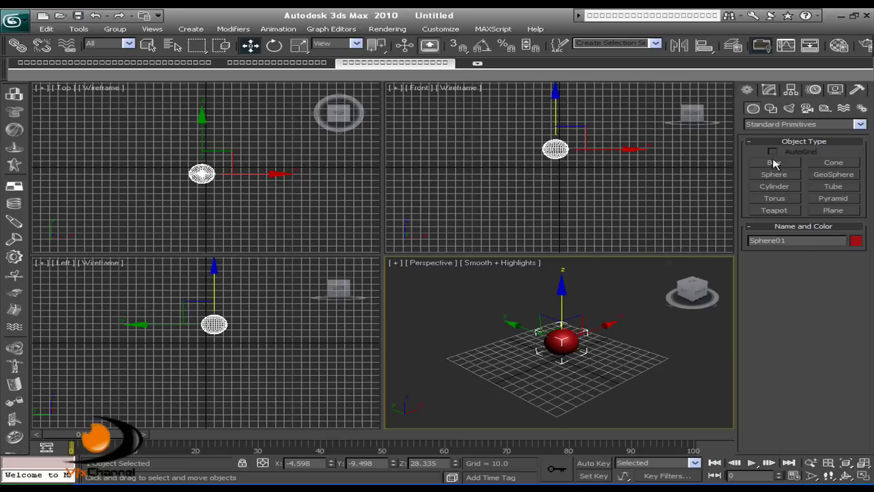
Step: Create a PArray particle system with an icon size of about 26.5 beside the sphere and assign the sphere as its emitter
{"action": "left_click", "coordinate": [774, 124]}
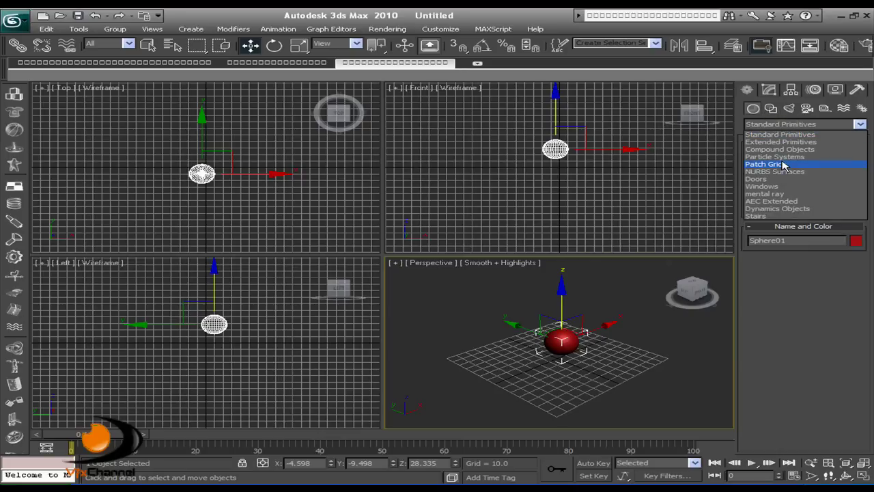
{"action": "left_click", "coordinate": [785, 156]}
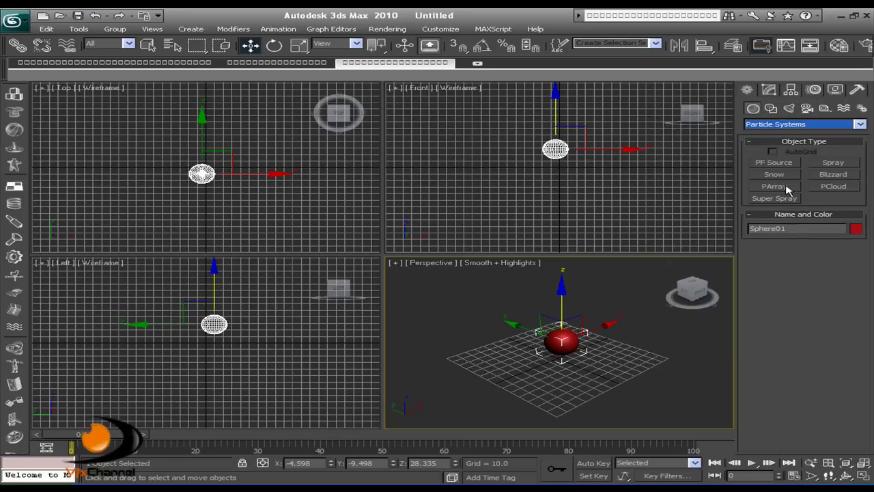
{"action": "left_click", "coordinate": [787, 189]}
{"action": "left_click_drag", "start_coordinate": [500, 356], "coordinate": [518, 360]}
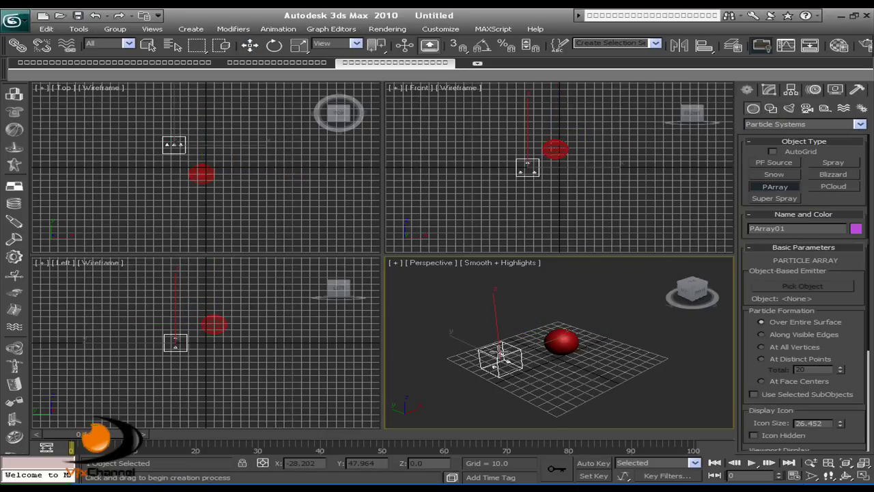
{"action": "left_click", "coordinate": [783, 288]}
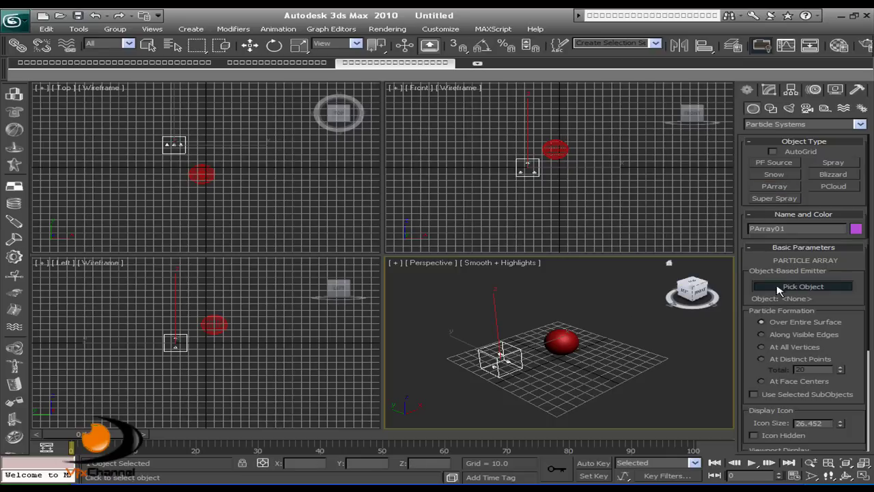
{"action": "left_click", "coordinate": [566, 339]}
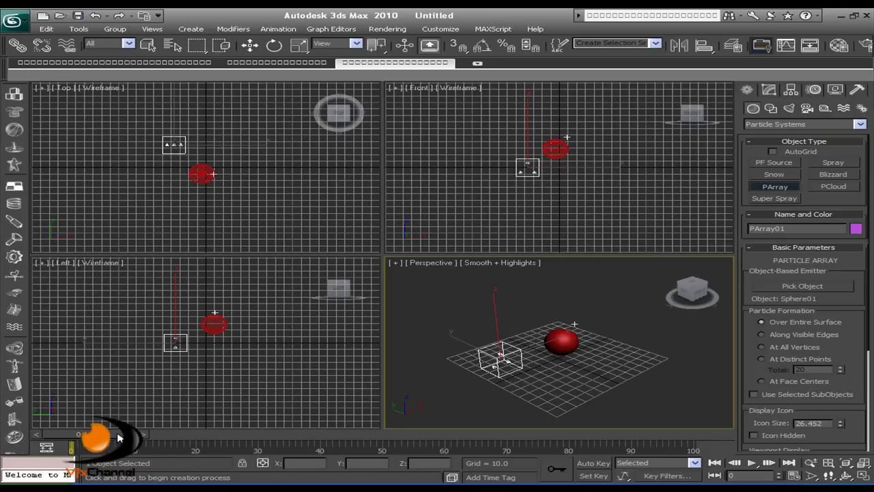
{"action": "left_click_drag", "start_coordinate": [120, 438], "coordinate": [96, 419]}
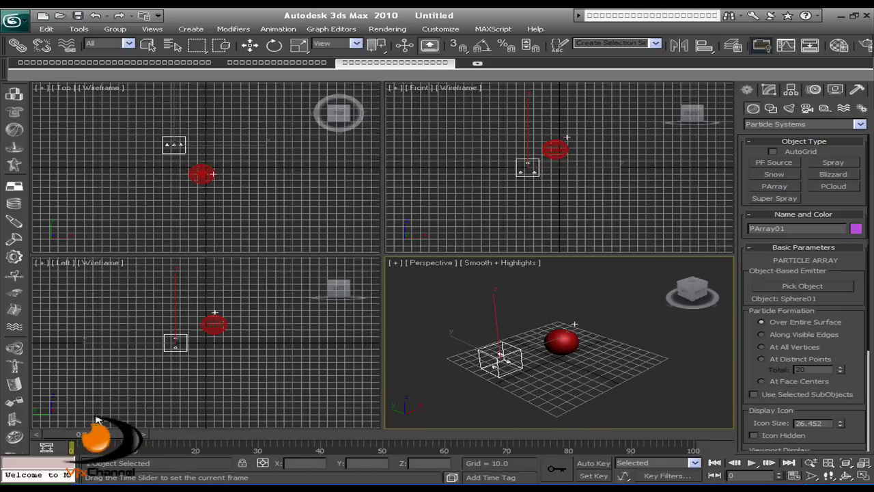
Step: Set the particle array's viewport display to Mesh
{"action": "scroll", "coordinate": [804, 293], "scroll_direction": "down", "scroll_amount": 5}
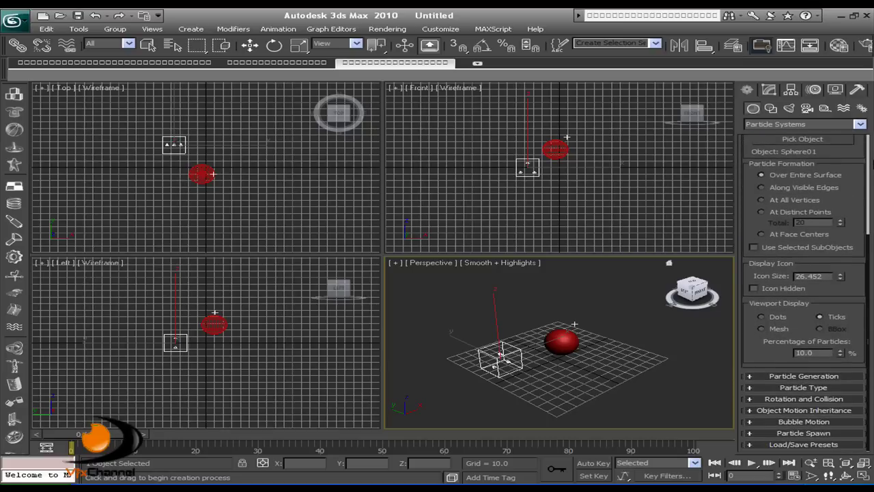
{"action": "scroll", "coordinate": [853, 171], "scroll_direction": "up", "scroll_amount": 5}
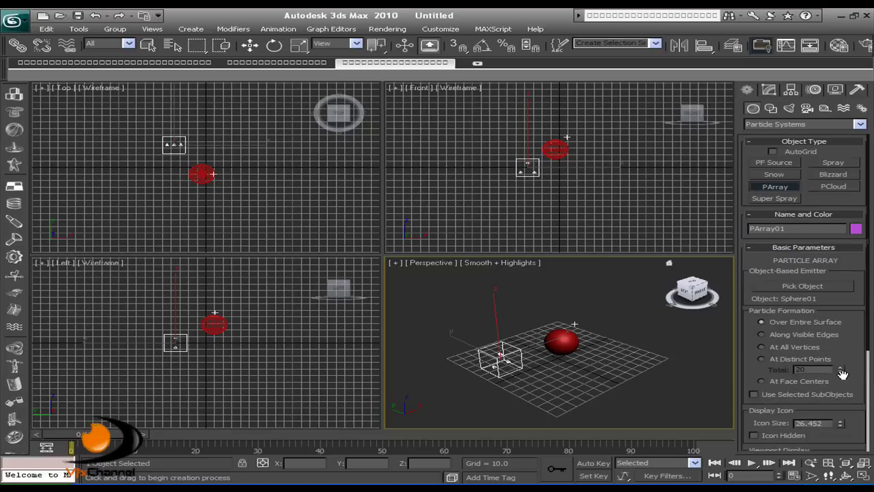
{"action": "scroll", "coordinate": [843, 372], "scroll_direction": "down", "scroll_amount": 5}
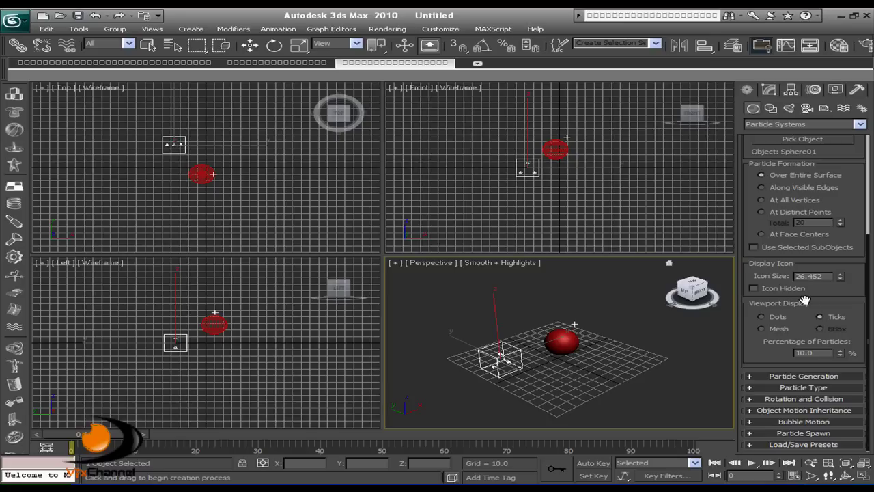
{"action": "left_click", "coordinate": [761, 329]}
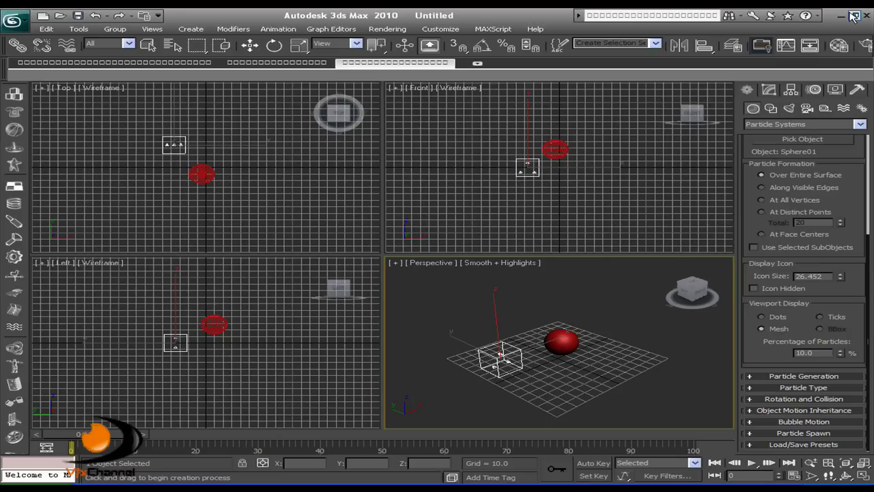
Step: Set the particle array's emit stop and particle life to 100 frames
{"action": "left_click", "coordinate": [785, 377]}
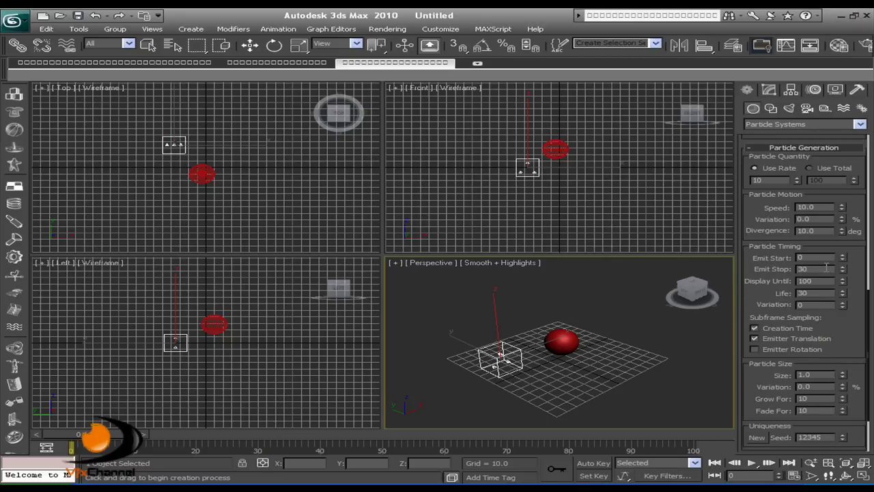
{"action": "type", "text": "100"}
{"action": "scroll", "coordinate": [824, 326], "scroll_direction": "down", "scroll_amount": 3}
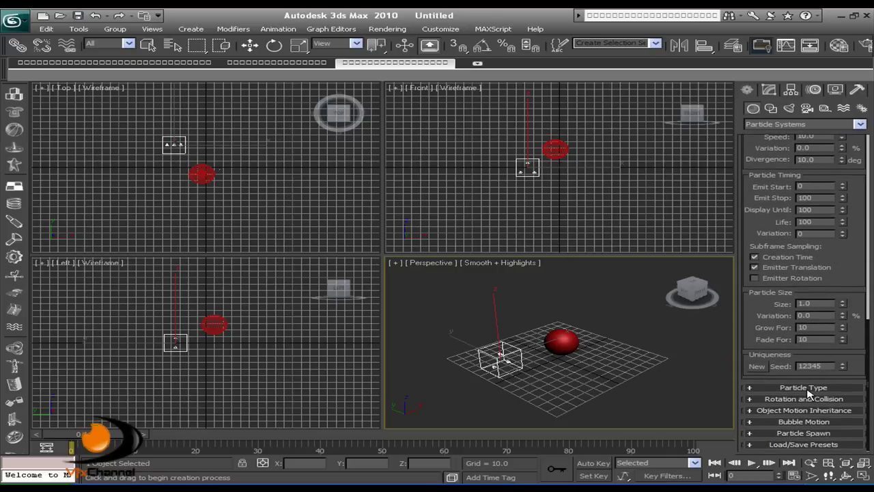
Step: Change the particle type to Object Fragments
{"action": "left_click", "coordinate": [804, 387]}
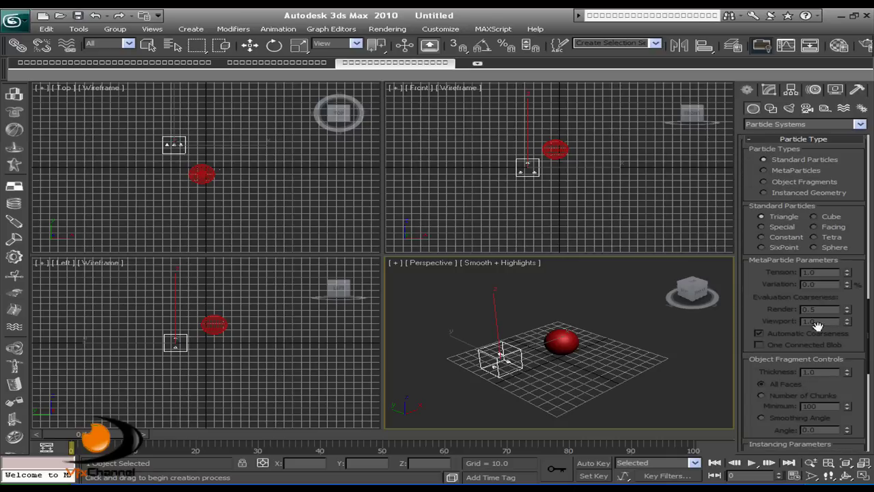
{"action": "left_click", "coordinate": [764, 182]}
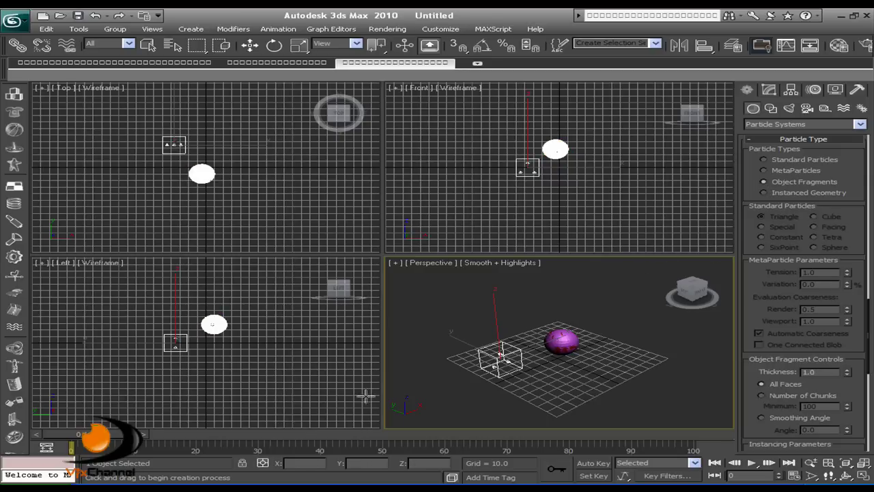
{"action": "mouse_move", "coordinate": [79, 435]}
{"action": "left_mouse_down"}
{"action": "mouse_move", "coordinate": [117, 434]}
{"action": "mouse_move", "coordinate": [80, 434]}
{"action": "left_mouse_up"}
Step: Set the fragments' spin time to 60 with 45% variation and preview the explosion at frame 8
{"action": "left_click_drag", "start_coordinate": [765, 280], "coordinate": [814, 13]}
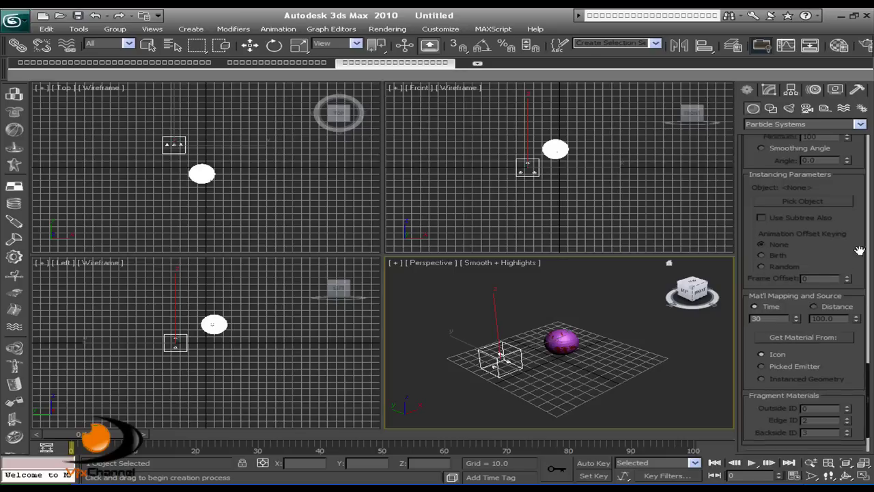
{"action": "left_click_drag", "start_coordinate": [861, 253], "coordinate": [859, 152]}
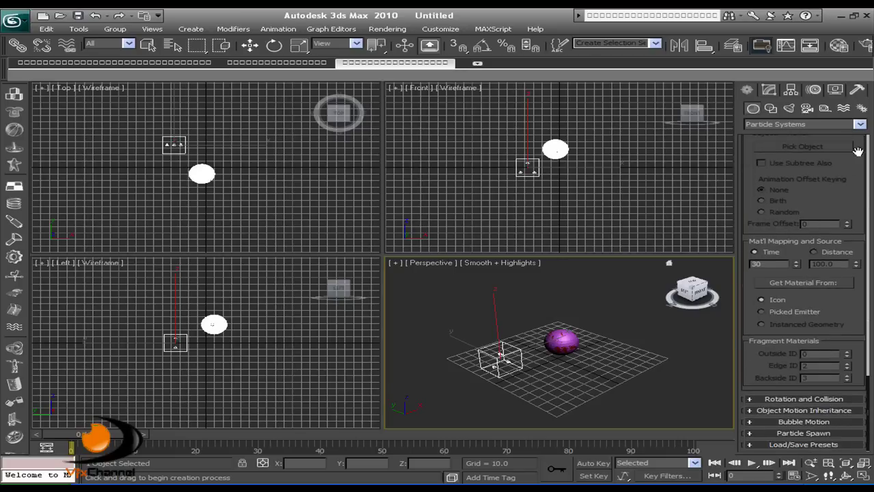
{"action": "left_click", "coordinate": [839, 399]}
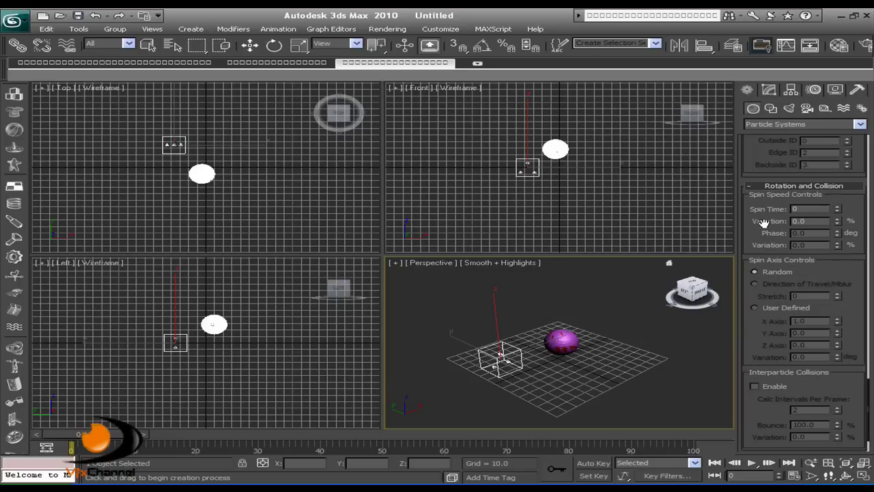
{"action": "left_click", "coordinate": [794, 209]}
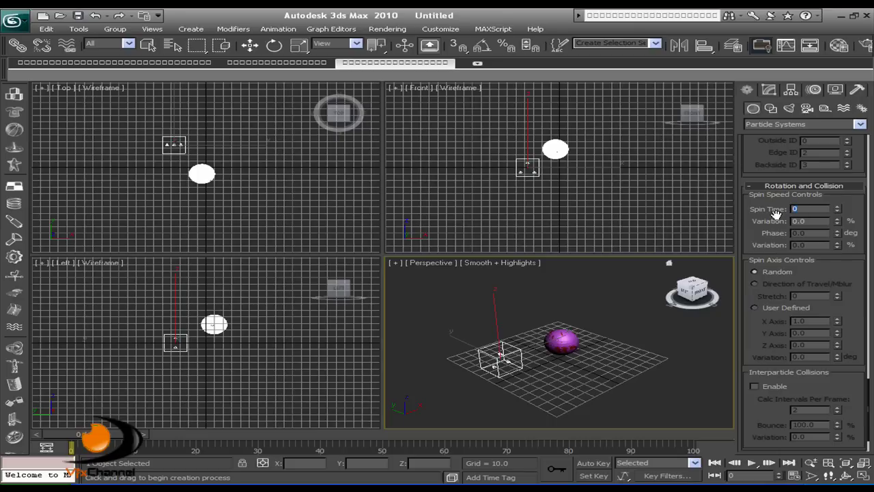
{"action": "type", "text": "60"}
{"action": "key", "text": "Tab"}
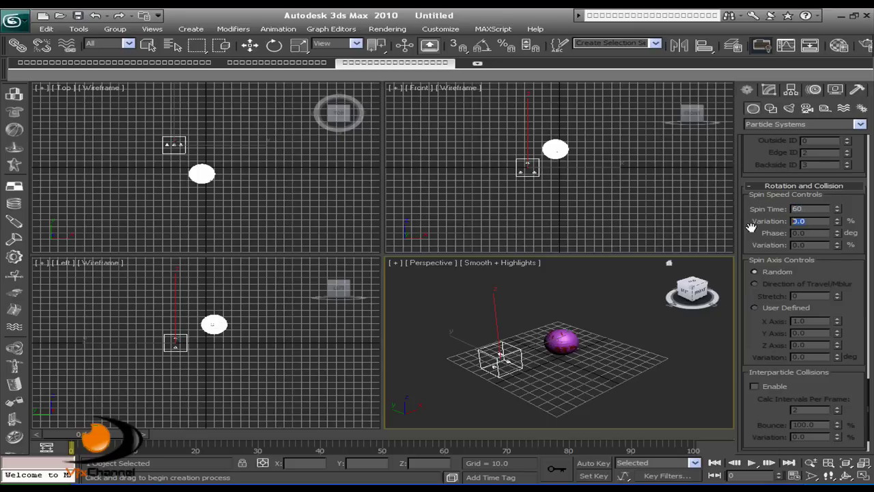
{"action": "type", "text": "45"}
{"action": "key", "text": "Return"}
{"action": "scroll", "coordinate": [766, 224], "scroll_direction": "down", "scroll_amount": 3}
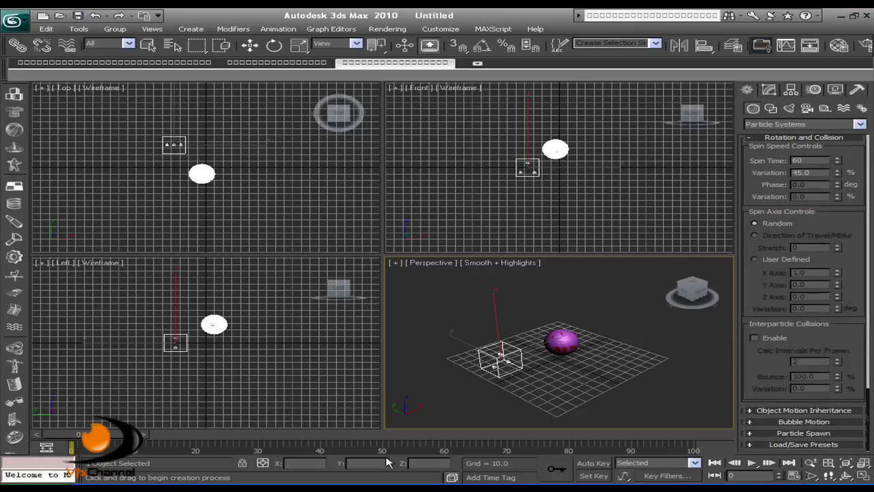
{"action": "left_click_drag", "start_coordinate": [79, 436], "coordinate": [127, 421]}
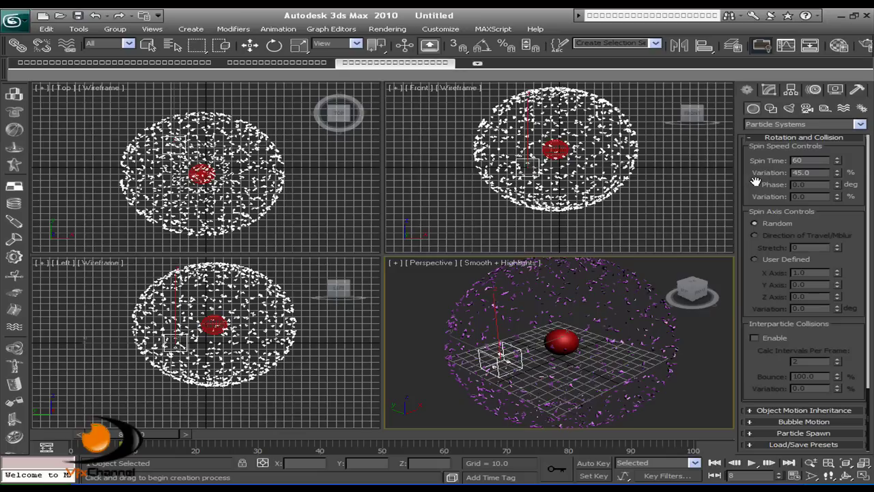
Step: Set the speed variation of the particle motion to 10%
{"action": "left_click_drag", "start_coordinate": [756, 180], "coordinate": [764, 377]}
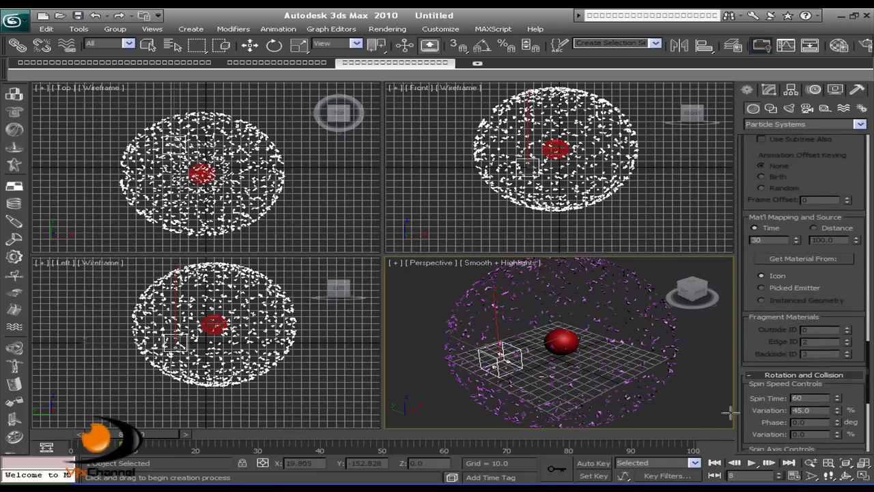
{"action": "left_click", "coordinate": [763, 378]}
{"action": "left_click_drag", "start_coordinate": [798, 169], "coordinate": [800, 390]}
{"action": "left_click_drag", "start_coordinate": [755, 193], "coordinate": [767, 357]}
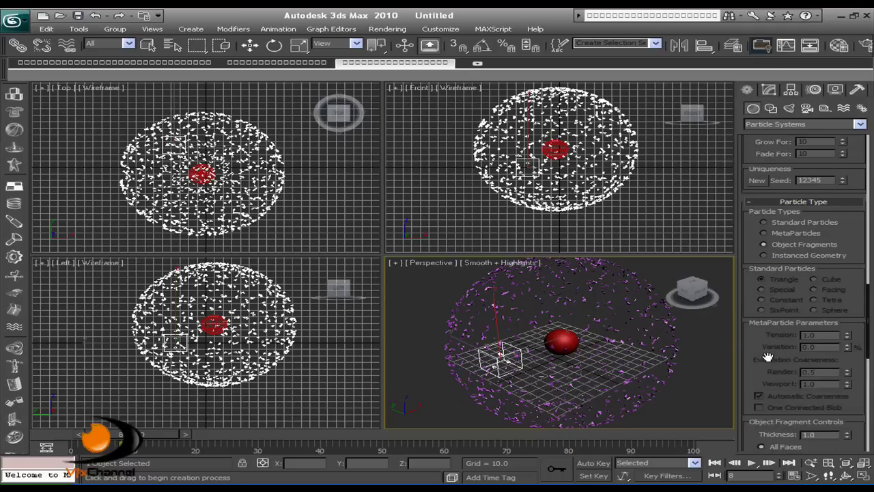
{"action": "left_click", "coordinate": [804, 215]}
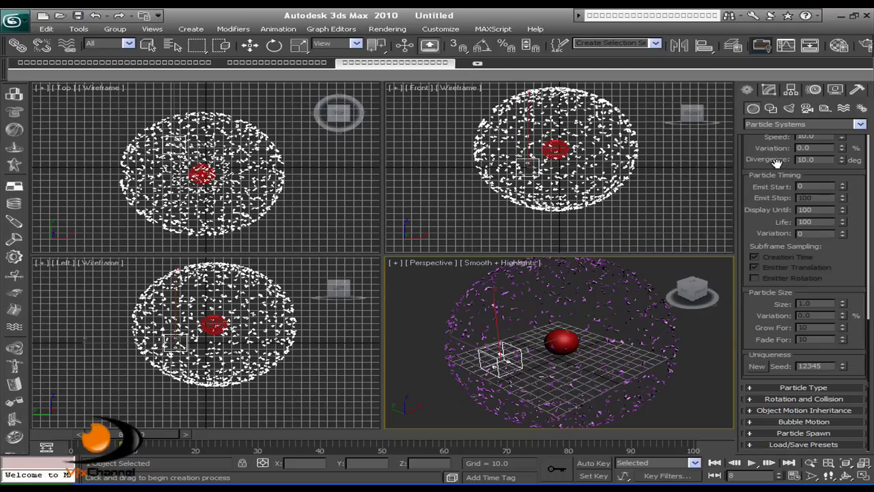
{"action": "left_click_drag", "start_coordinate": [763, 186], "coordinate": [770, 288]}
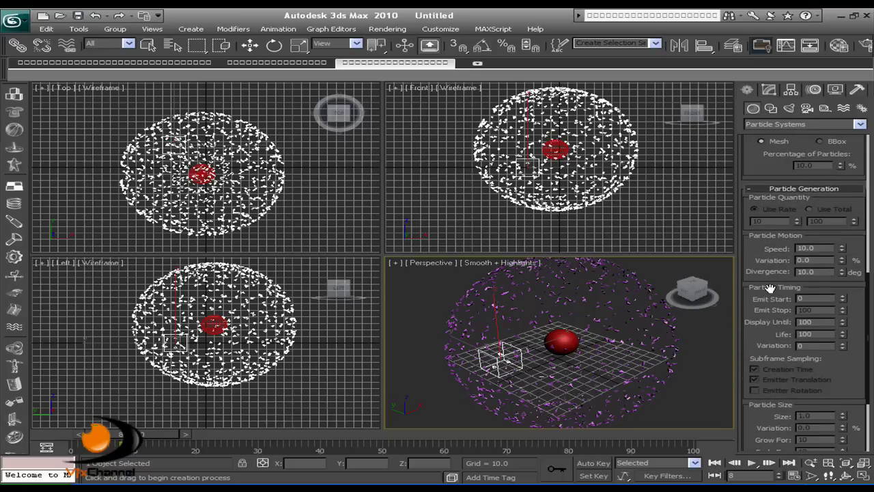
{"action": "double_click", "coordinate": [813, 260]}
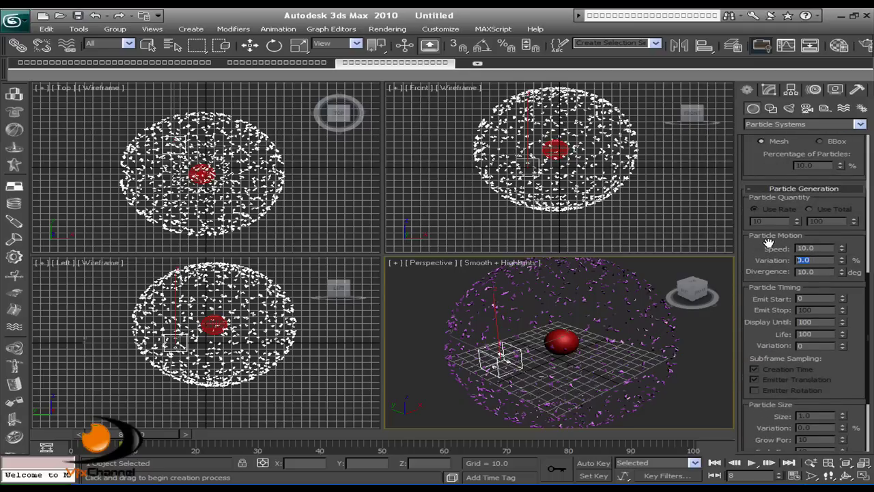
{"action": "type", "text": "10"}
{"action": "key", "text": "Return"}
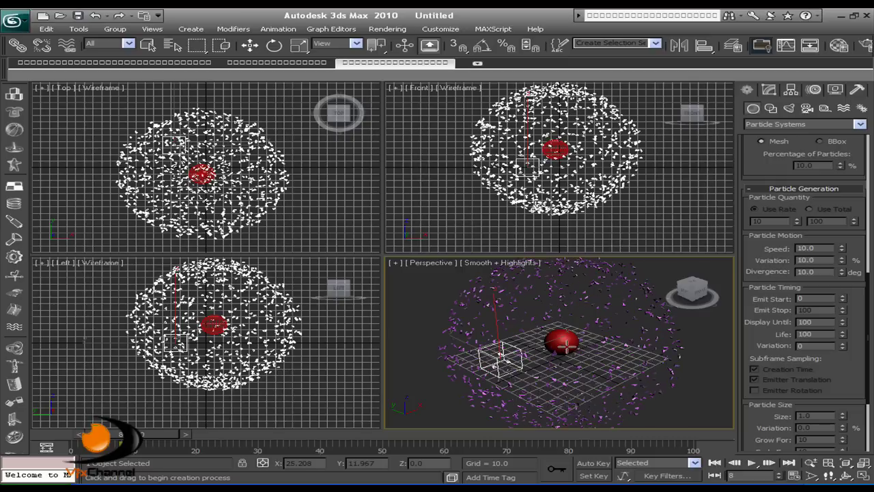
{"action": "mouse_move", "coordinate": [119, 435]}
{"action": "left_mouse_down"}
{"action": "mouse_move", "coordinate": [102, 435]}
{"action": "mouse_move", "coordinate": [118, 435]}
{"action": "left_mouse_up"}
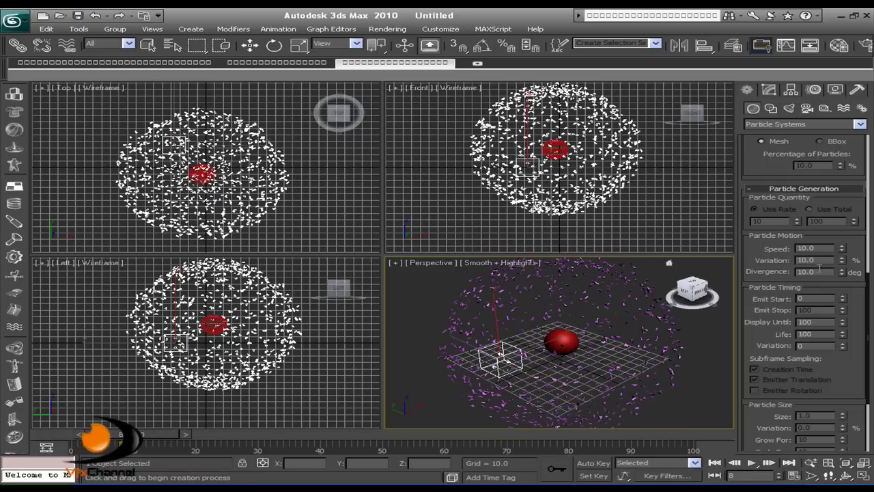
Step: Set the particle motion's speed variation to 50% and preview the scattered fragments back to frame 5
{"action": "left_click_drag", "start_coordinate": [830, 260], "coordinate": [772, 266]}
{"action": "type", "text": "5"}
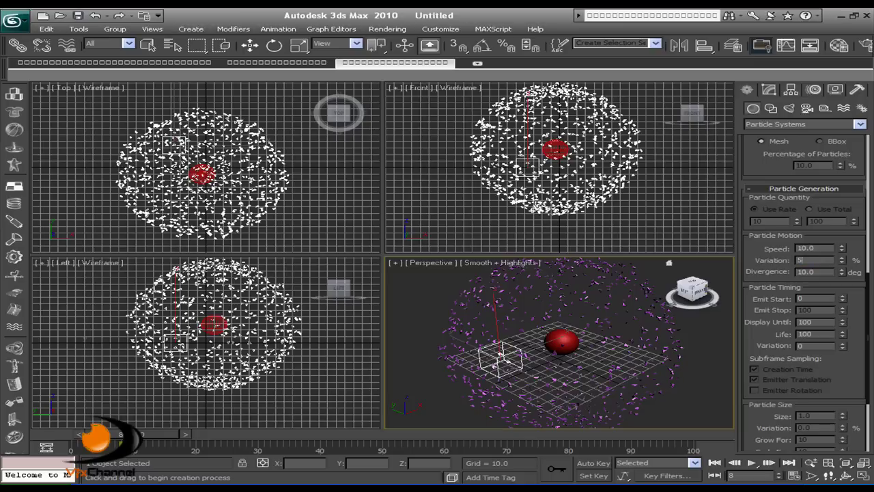
{"action": "type", "text": "0"}
{"action": "key", "text": "Return"}
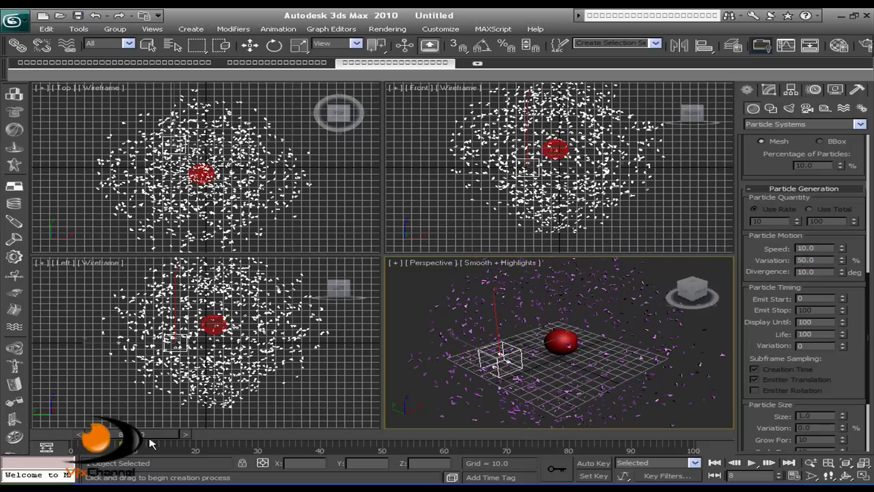
{"action": "left_click_drag", "start_coordinate": [152, 441], "coordinate": [102, 434]}
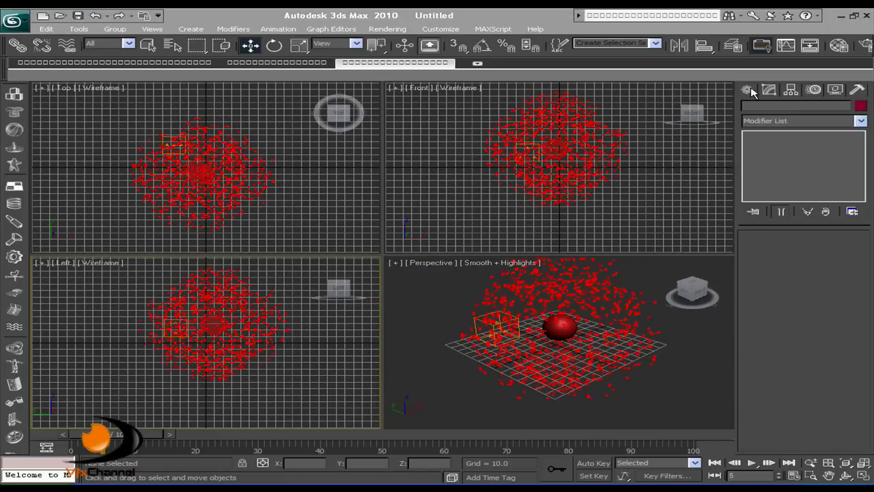
Step: Create a downward Gravity space warp with an icon size of about 12 in the Perspective view and bind it to the particle array
{"action": "left_click", "coordinate": [749, 91]}
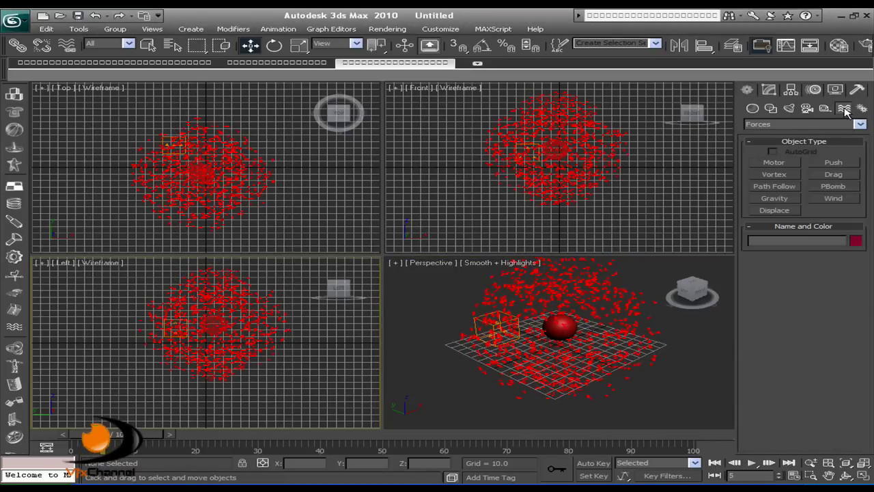
{"action": "left_click", "coordinate": [787, 199]}
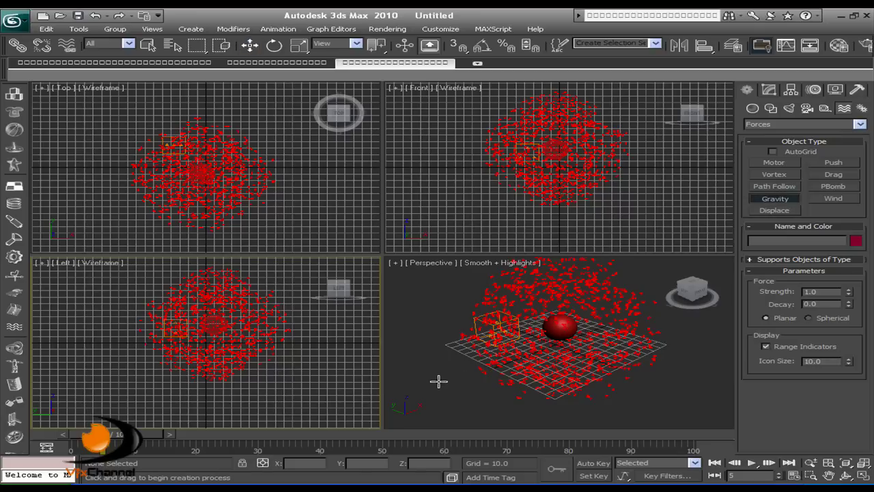
{"action": "left_click_drag", "start_coordinate": [437, 381], "coordinate": [440, 397]}
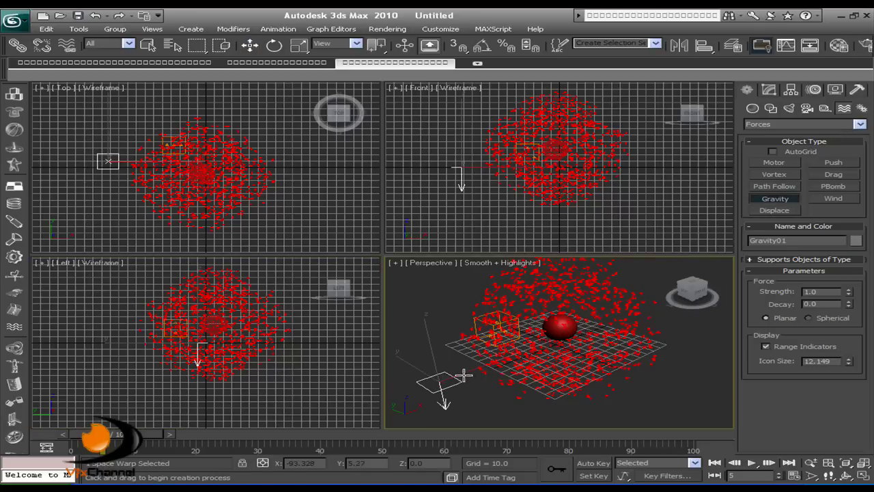
{"action": "left_click", "coordinate": [67, 46]}
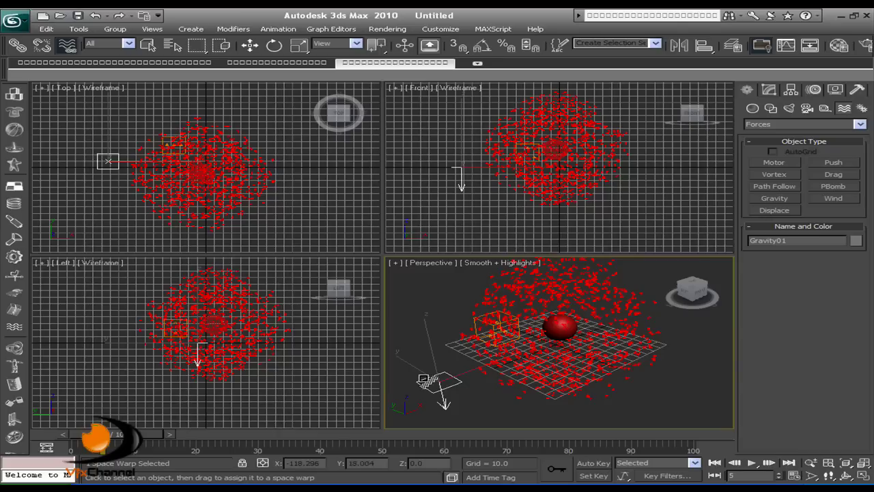
{"action": "left_click_drag", "start_coordinate": [443, 381], "coordinate": [591, 362]}
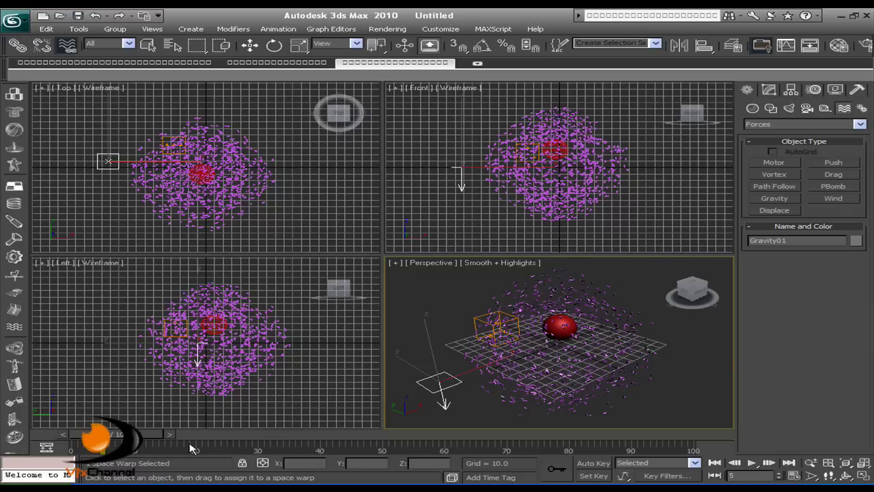
Step: Hide the gravity icon and the original sphere so only the fragments show, and return the animation to frame 0
{"action": "key", "text": "Delete"}
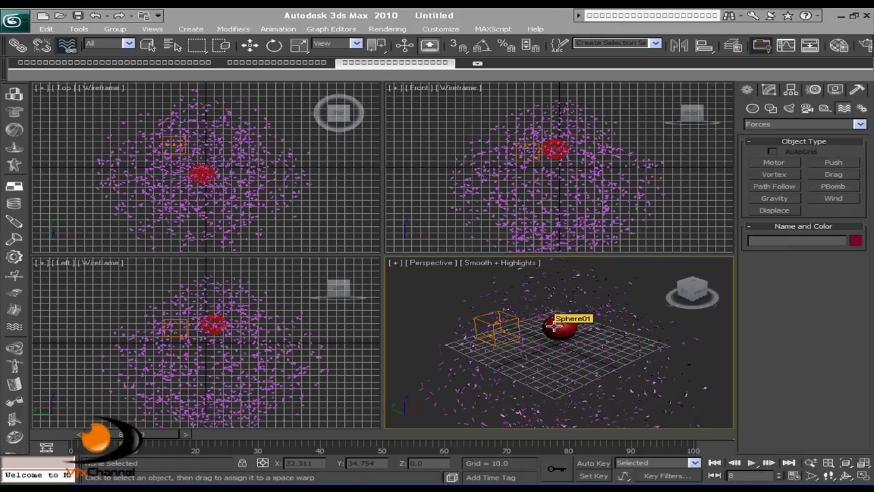
{"action": "left_click", "coordinate": [555, 326]}
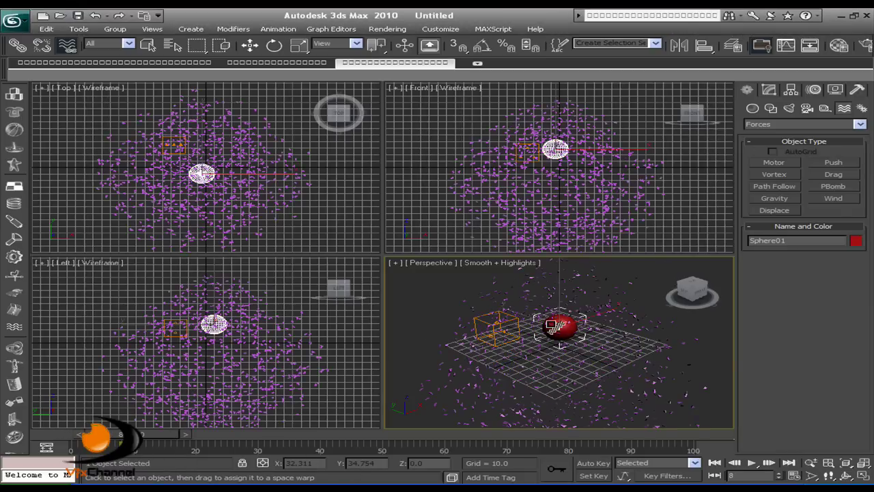
{"action": "right_click", "coordinate": [553, 325]}
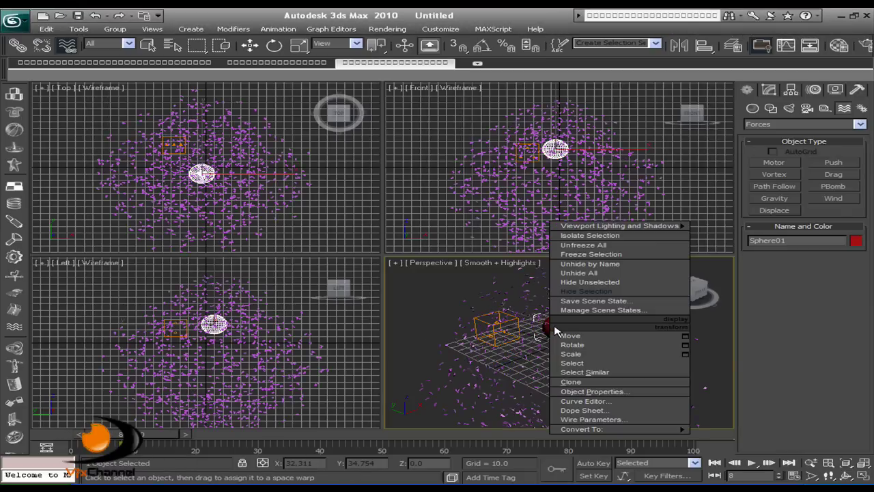
{"action": "left_click", "coordinate": [598, 293]}
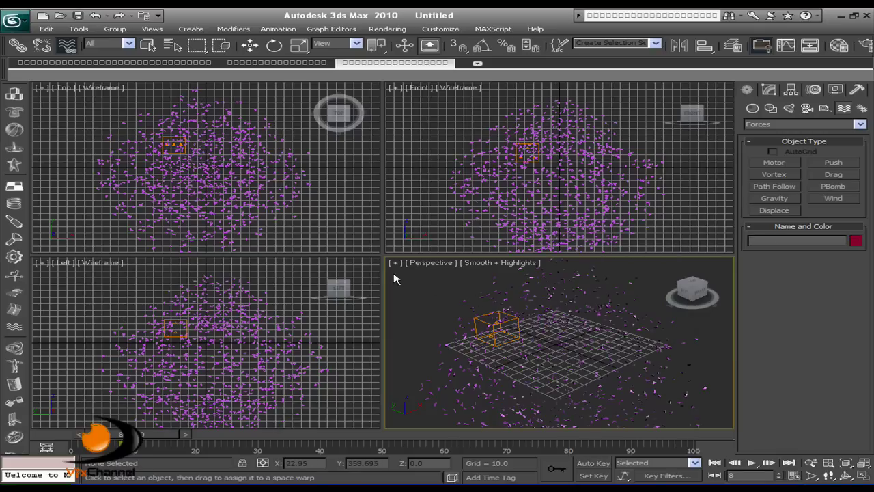
{"action": "left_click_drag", "start_coordinate": [120, 435], "coordinate": [75, 437]}
{"action": "left_click", "coordinate": [67, 45]}
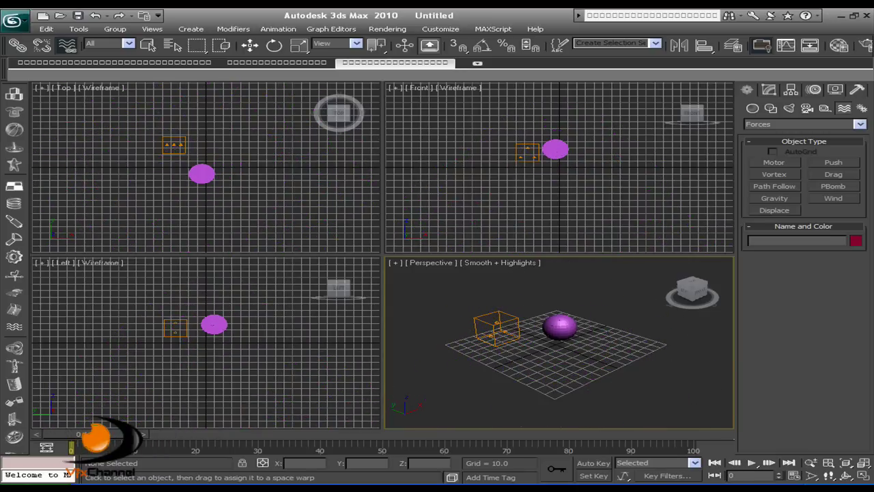